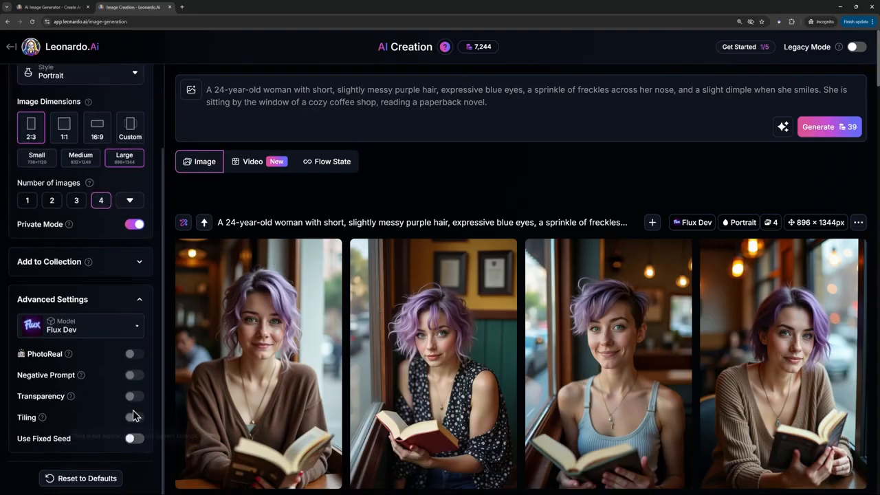
# - Switch the image generation model to Phoenix 1.0
pyautogui.click(137, 302)
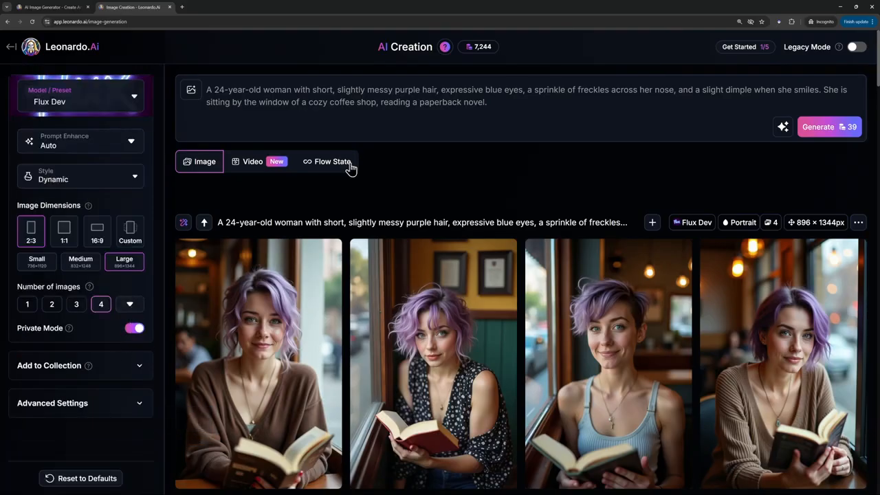
pyautogui.click(93, 96)
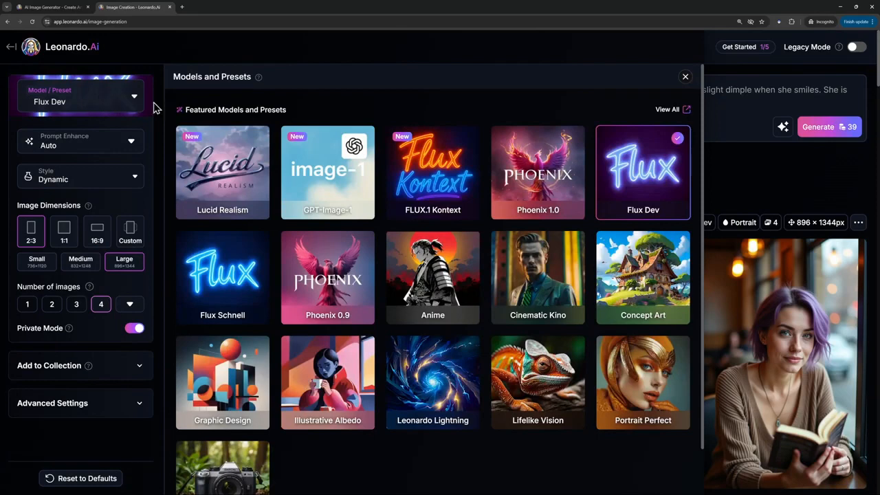
pyautogui.click(530, 169)
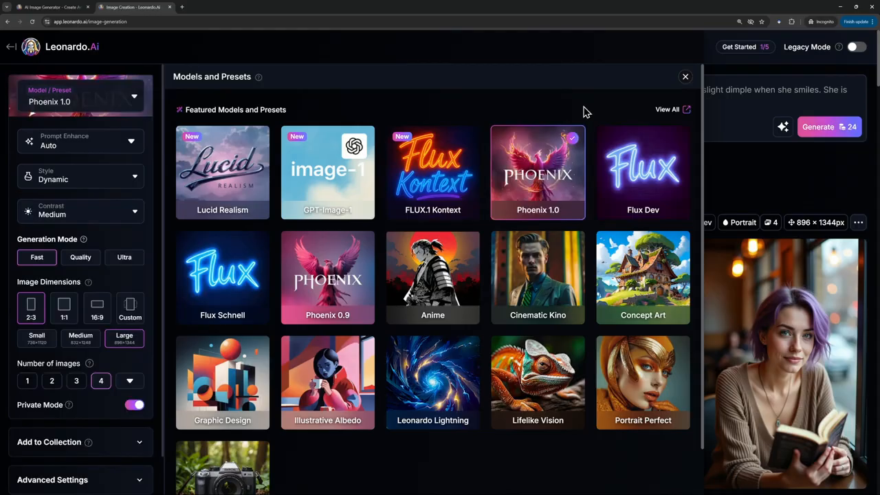
pyautogui.click(685, 77)
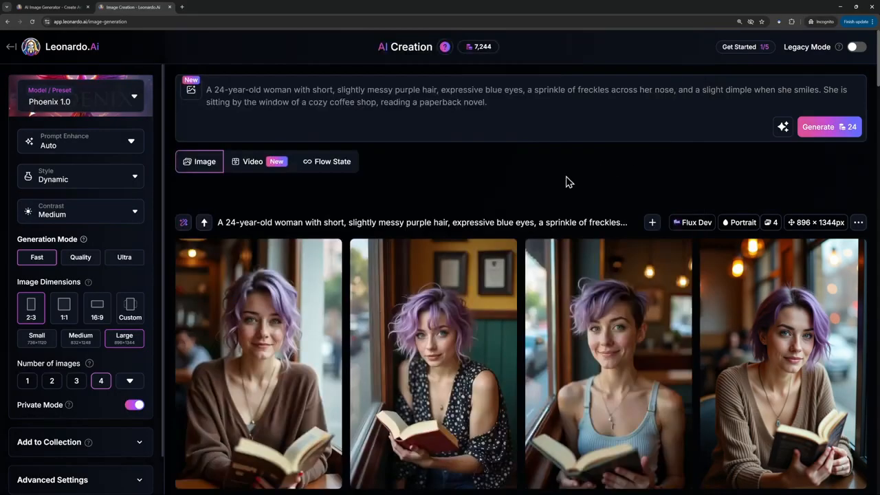
# - Add a Character Reference from the existing generations, using the second close-up portrait of the woman with short purple hair
pyautogui.click(191, 92)
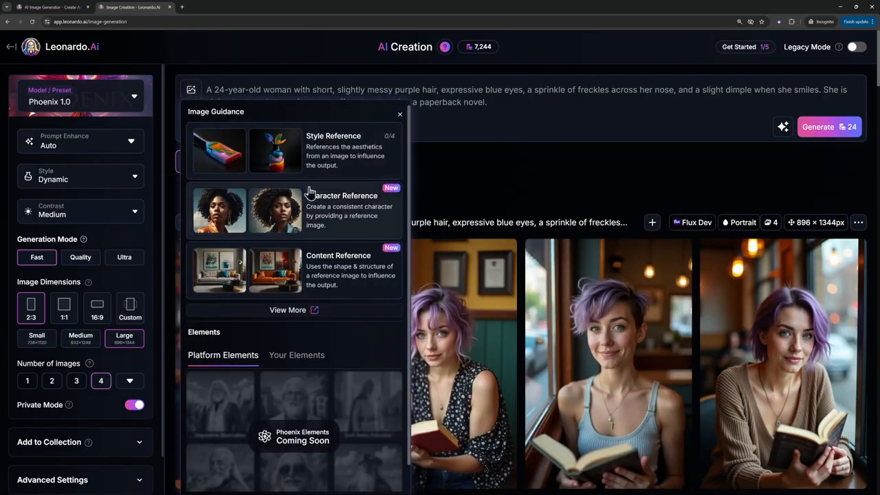
pyautogui.click(369, 220)
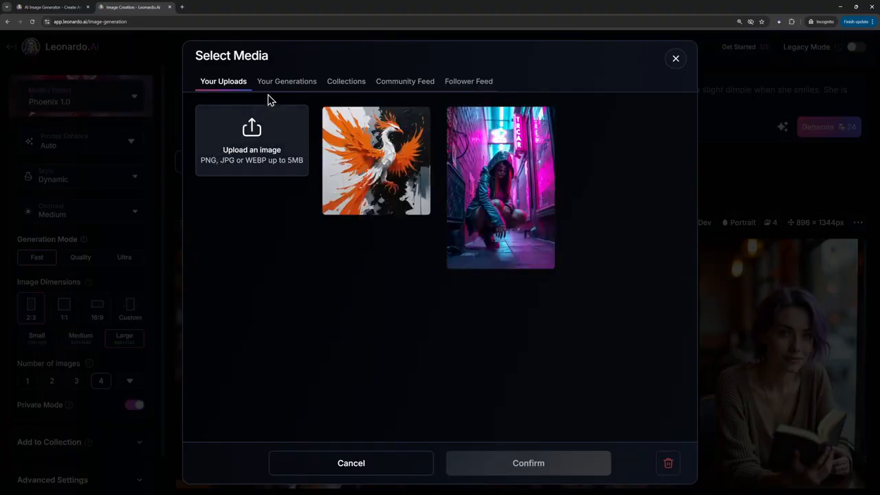
pyautogui.click(281, 88)
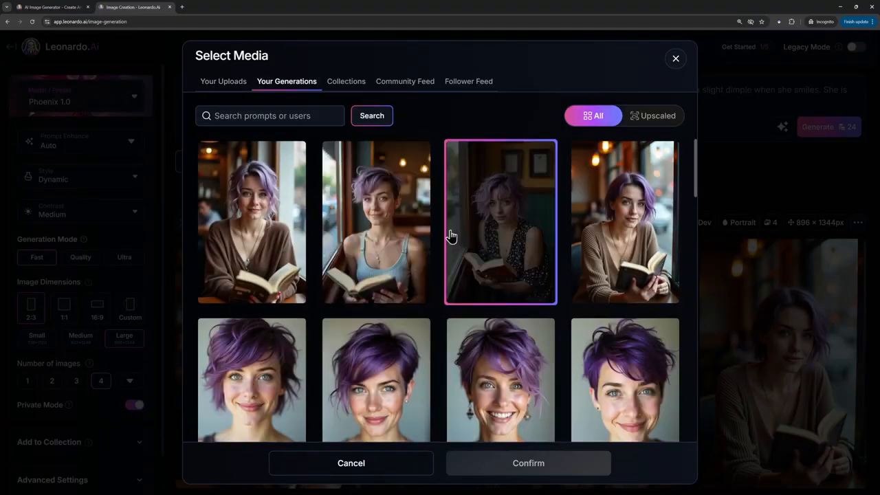
pyautogui.scroll(-2, 422, 242)
pyautogui.click(422, 242)
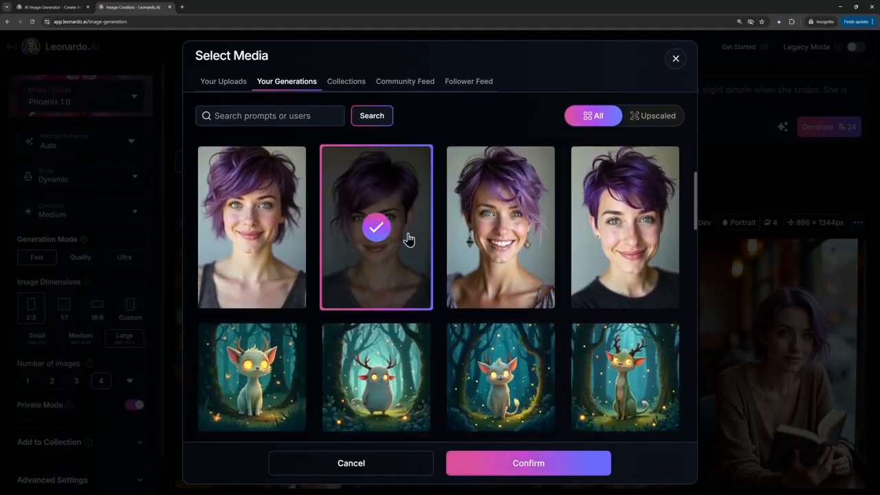
pyautogui.click(550, 463)
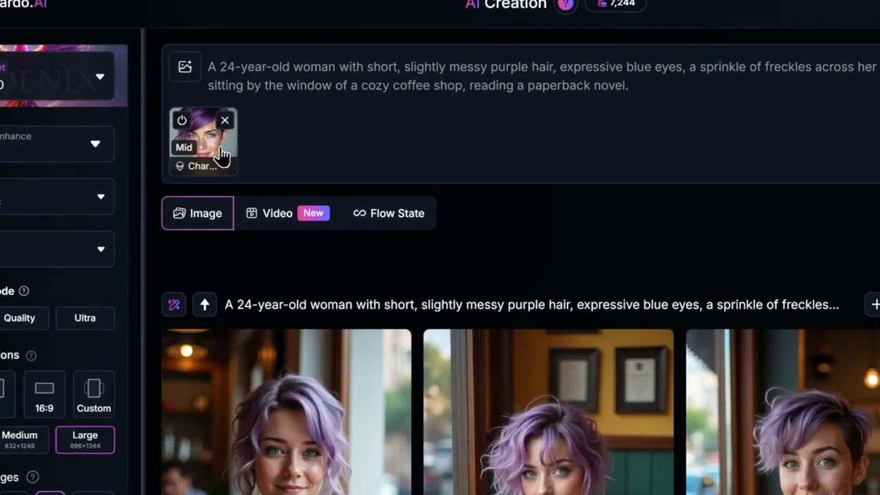
# - Set the character reference's strength to High
pyautogui.click(215, 155)
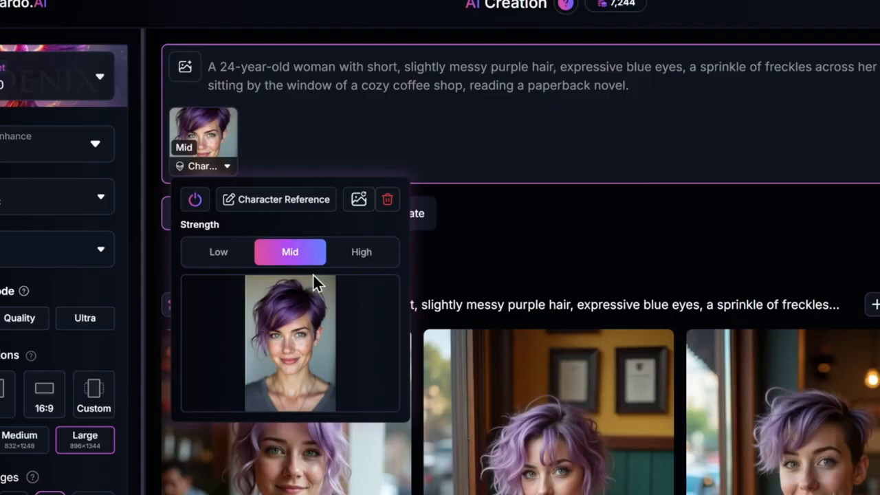
pyautogui.click(361, 254)
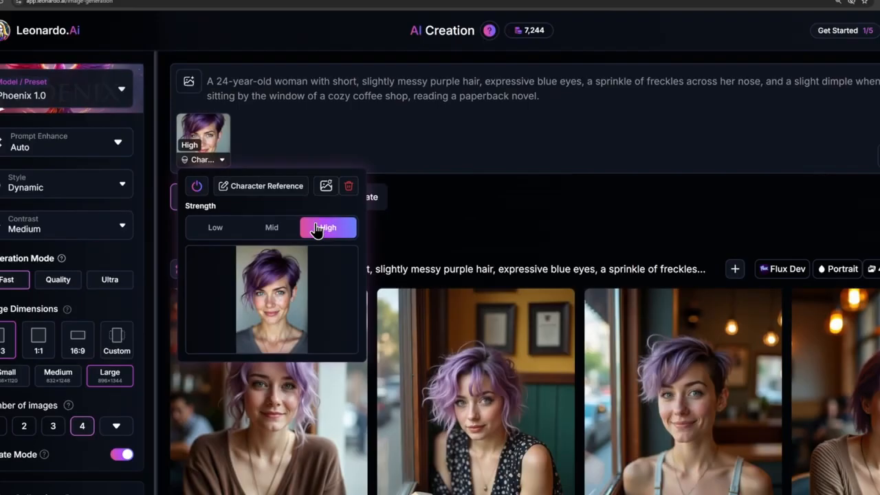
pyautogui.click(524, 218)
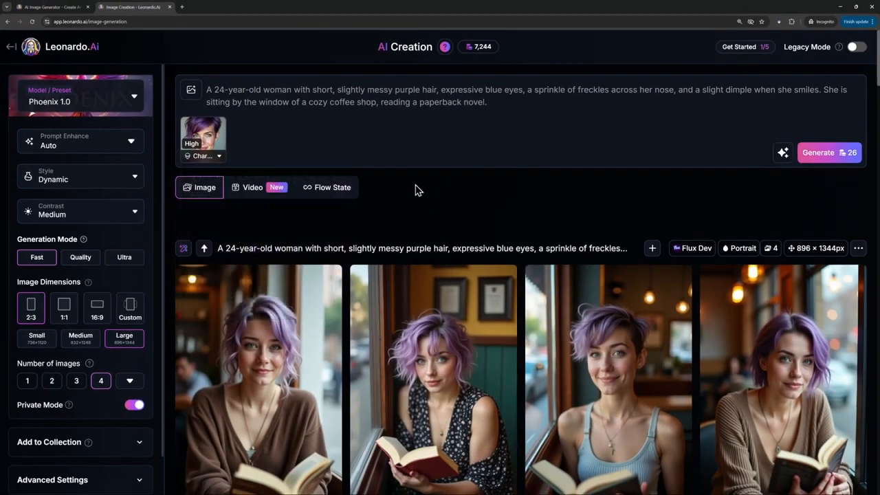
# - Replace the prompt with "She leans casually against the wooden bar in a bustling medieval tavern." and generate the images
pyautogui.tripleClick(437, 89)
pyautogui.write('She leans casually against the wooden bar in a bustling medieval tavern.')
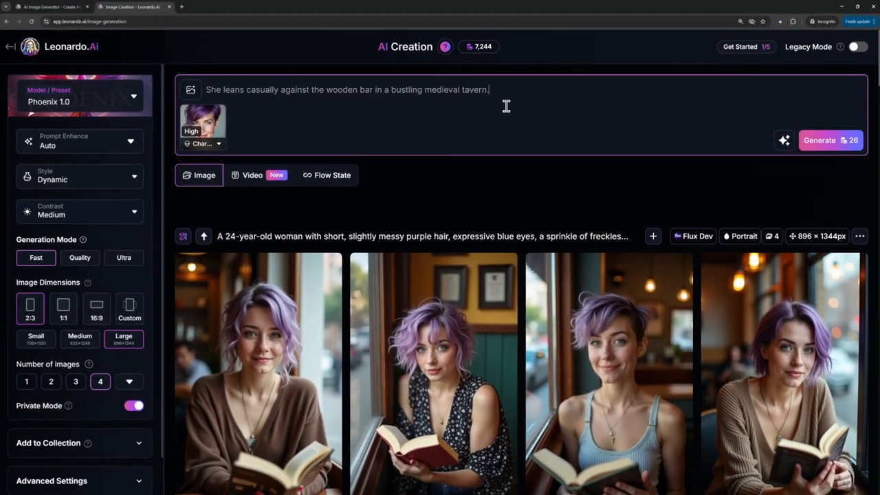
pyautogui.click(840, 146)
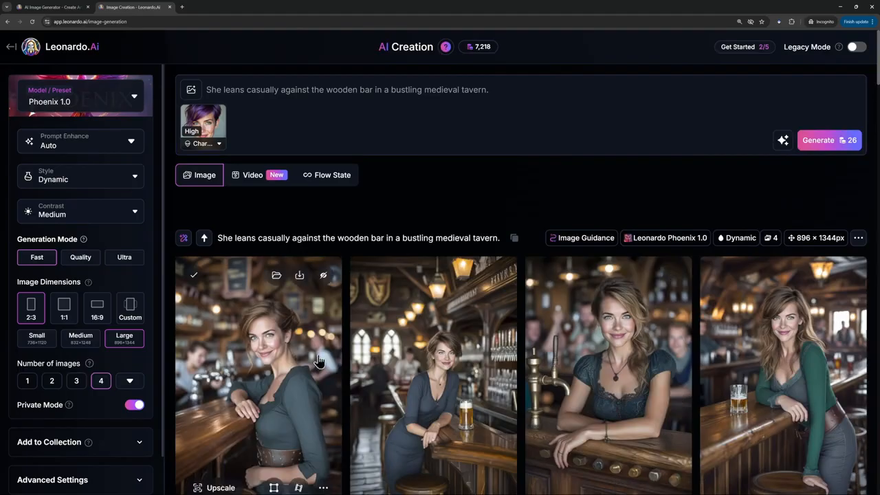
pyautogui.scroll(-2, 803, 193)
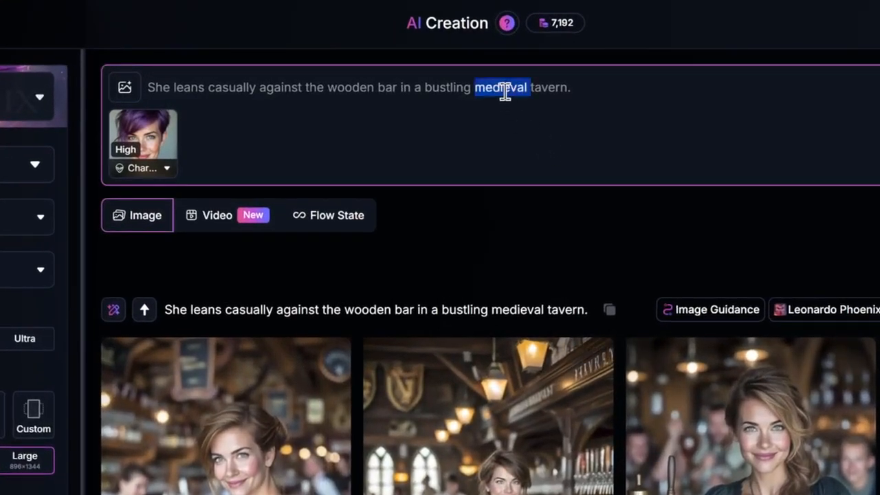
# - Replace the prompt with "She is wearing a flowing sundress and walking on a sandy beach at golden hour." and generate the images
pyautogui.tripleClick(506, 92)
pyautogui.press('BackSpace')
pyautogui.write('She is wearing a flowing sundress and walking on a sandy beach at golden hour.')
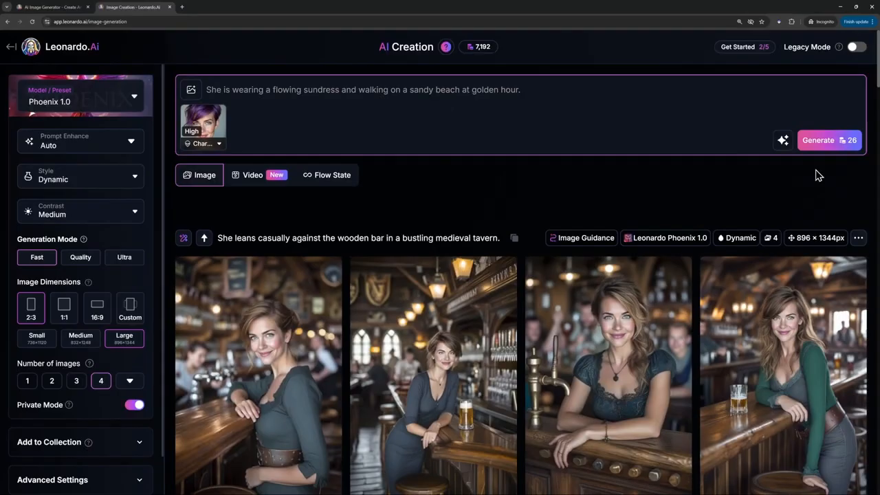
pyautogui.click(829, 140)
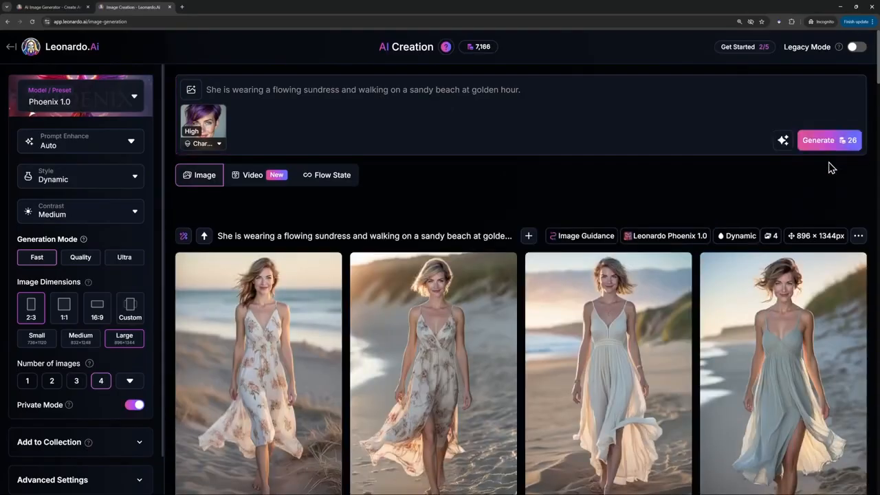
pyautogui.scroll(-4, 829, 169)
pyautogui.scroll(2, 829, 168)
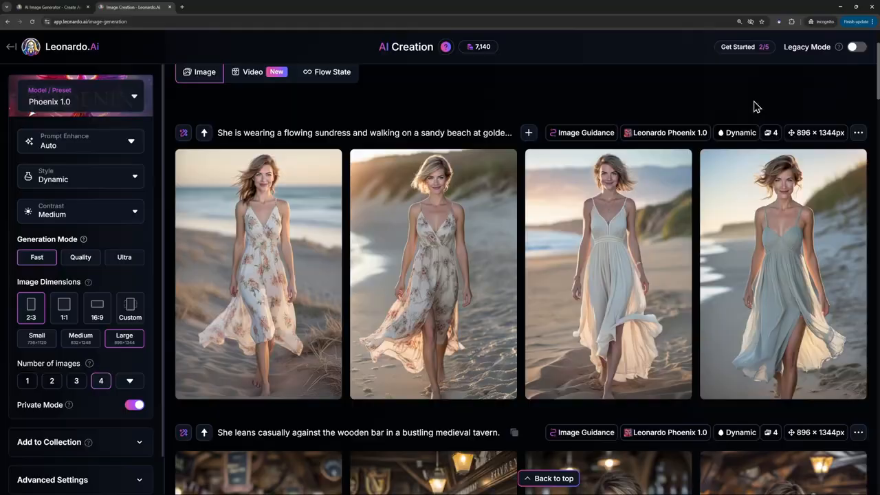
# - Go to Models & Training and begin a new model training in the Character category
pyautogui.click(11, 46)
pyautogui.scroll(-2, 63, 194)
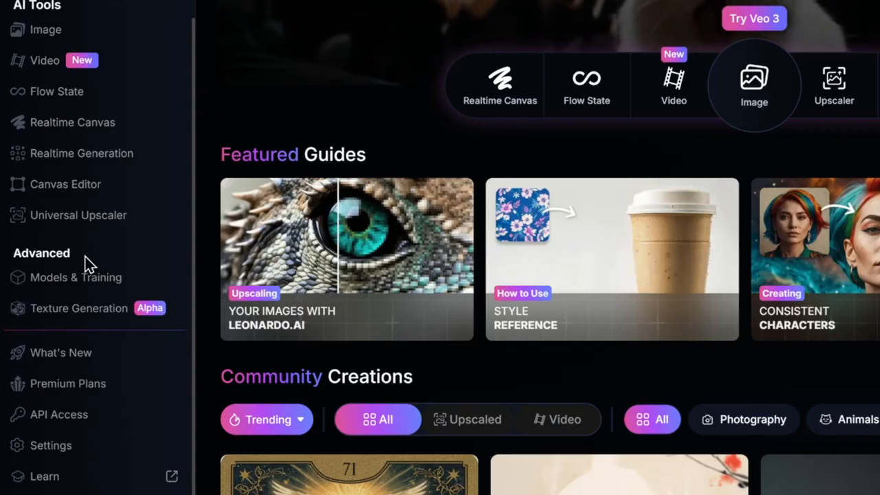
pyautogui.click(76, 278)
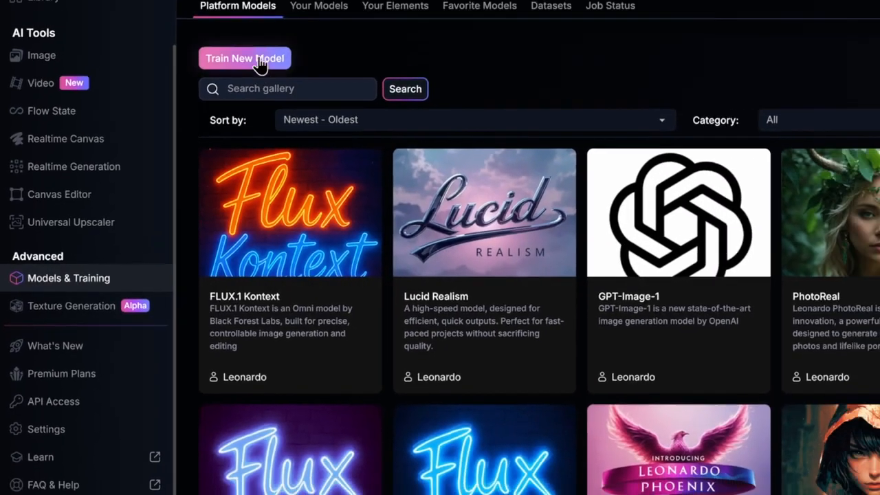
pyautogui.click(260, 62)
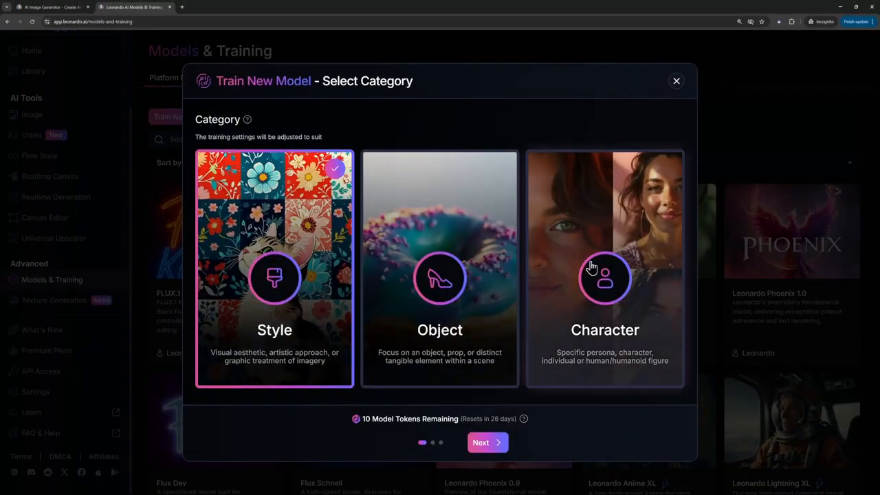
pyautogui.click(591, 269)
pyautogui.click(490, 444)
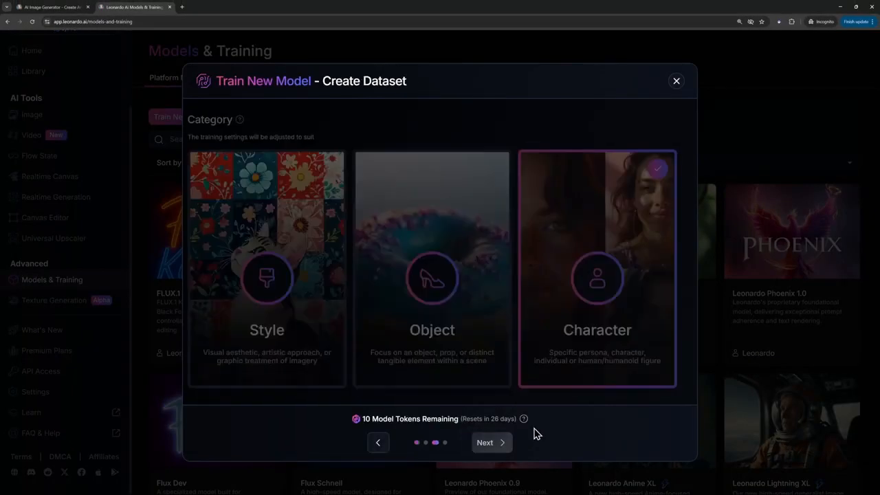
# - Name the training dataset Sara
pyautogui.click(297, 151)
pyautogui.hotkey('ctrl', 'a')
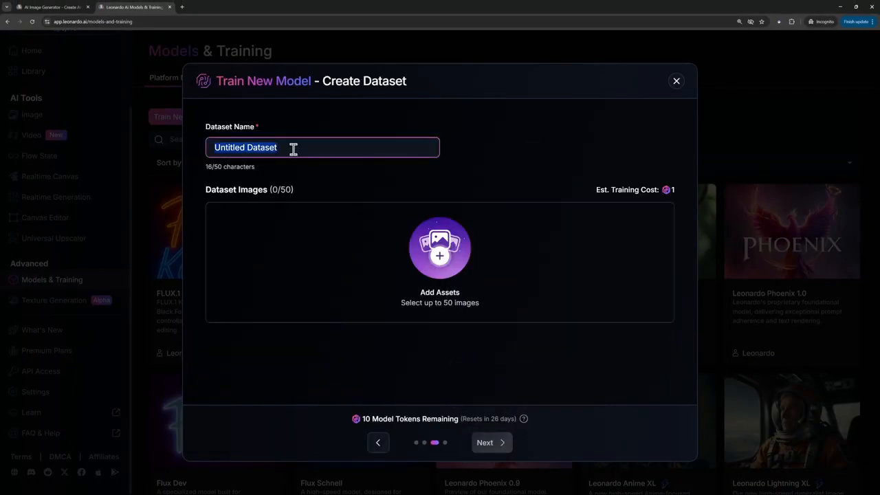
pyautogui.write('Sara')
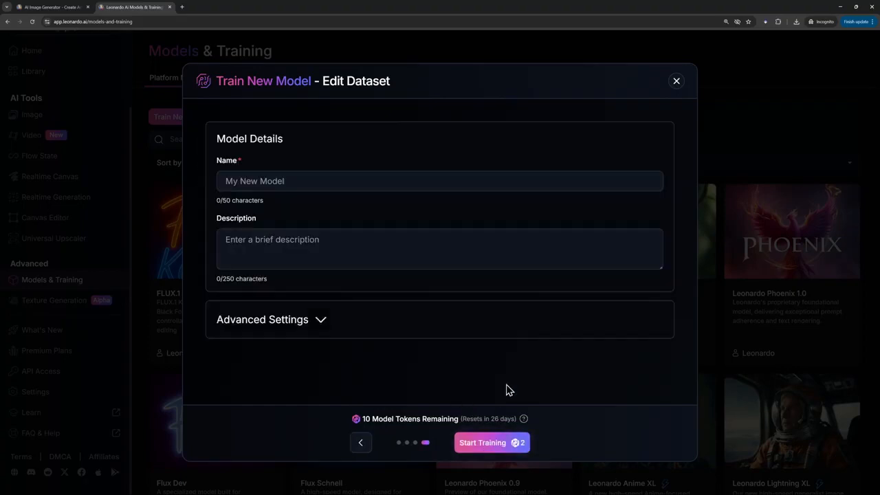
# - Name the model Sara and start its training as a Character Element (LoRA) on the Flux Dev (1024×1024) base model
pyautogui.click(269, 178)
pyautogui.write('Sara')
pyautogui.press('Tab')
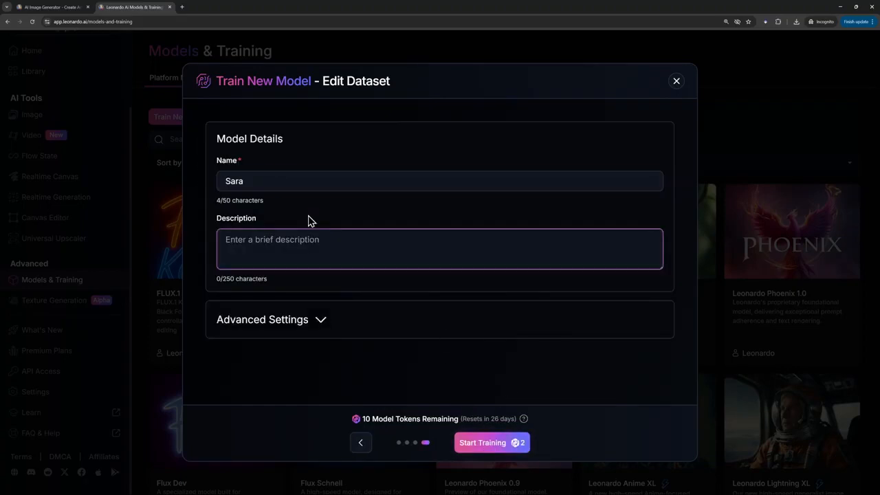
pyautogui.click(315, 318)
pyautogui.scroll(-1, 391, 340)
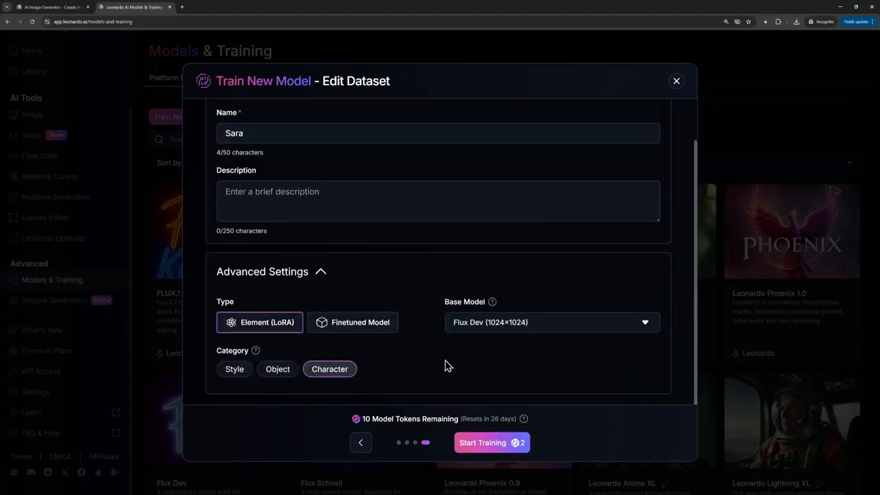
pyautogui.click(488, 444)
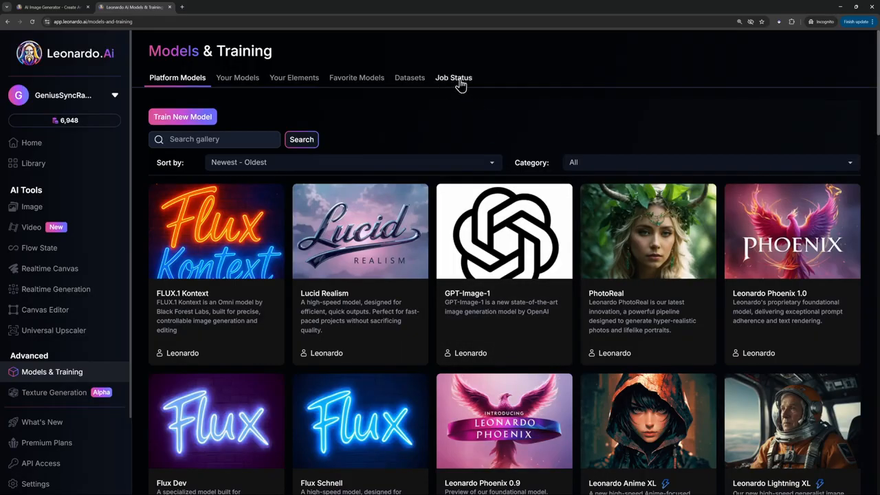
pyautogui.click(459, 81)
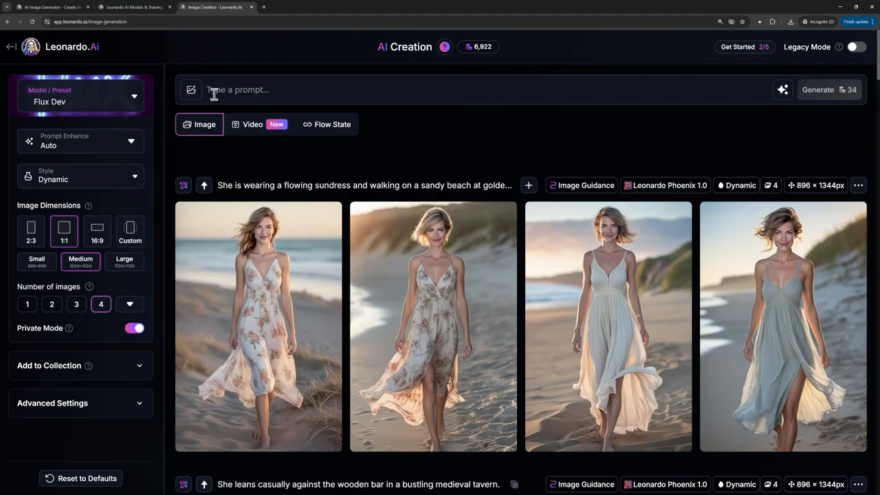
# - Add the custom-trained Sara element to the image prompt with a strength of 1.00
pyautogui.click(191, 89)
pyautogui.click(290, 355)
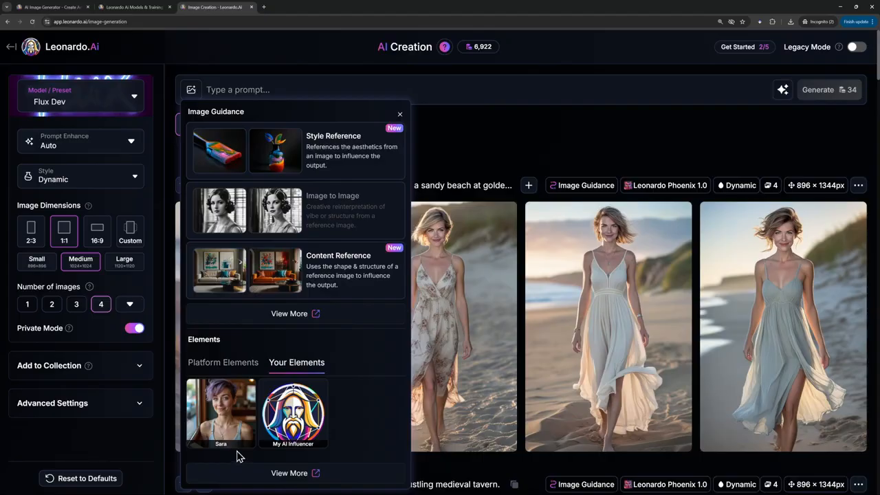
pyautogui.click(229, 426)
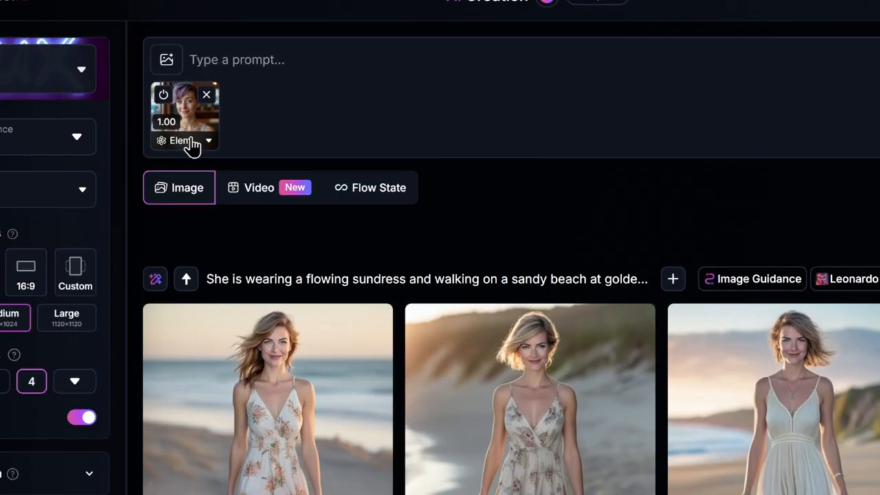
pyautogui.click(192, 141)
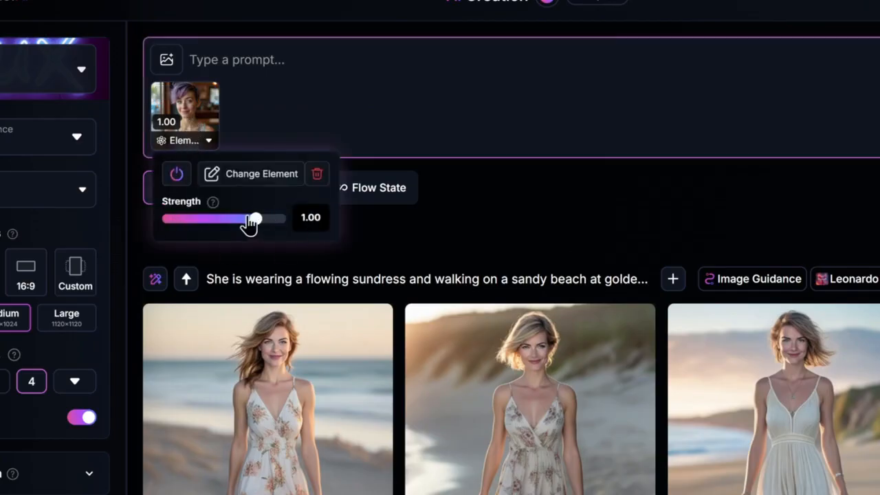
pyautogui.click(381, 231)
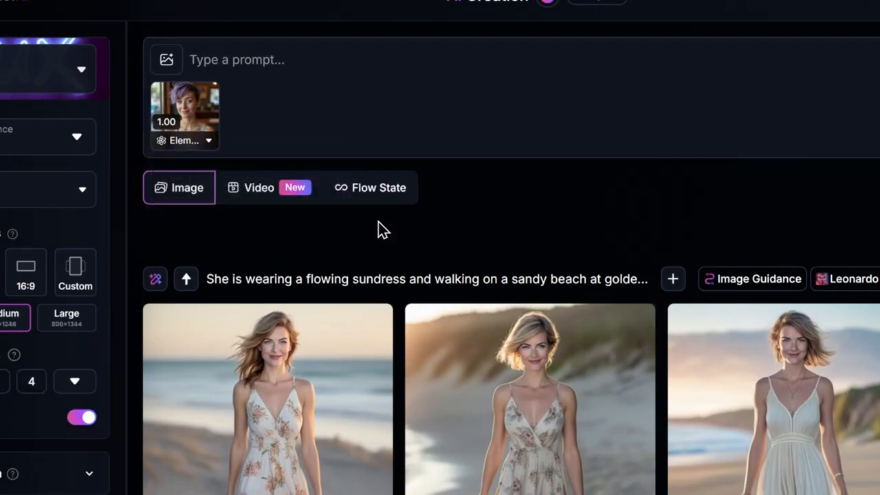
# - Enter the prompt "She is wearing a raincoat, waiting for a bus on a wet afternoon." and generate the image
pyautogui.click(288, 69)
pyautogui.write('She is wearing a raincoat, waiting for a bus on a wet afternoon.')
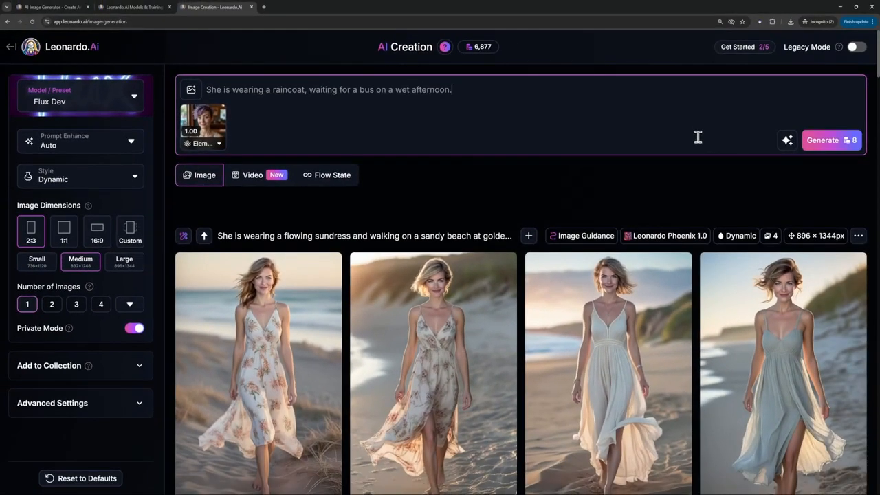
pyautogui.click(824, 140)
pyautogui.scroll(-2, 834, 190)
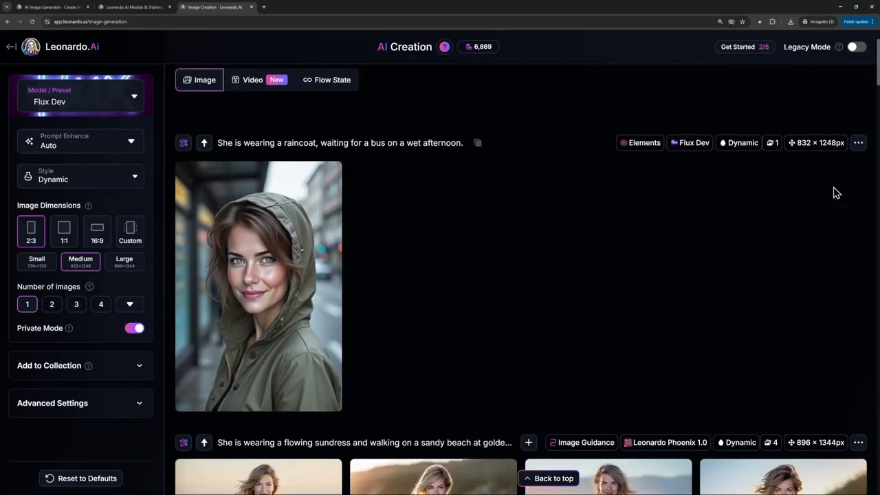
pyautogui.moveTo(288, 209)
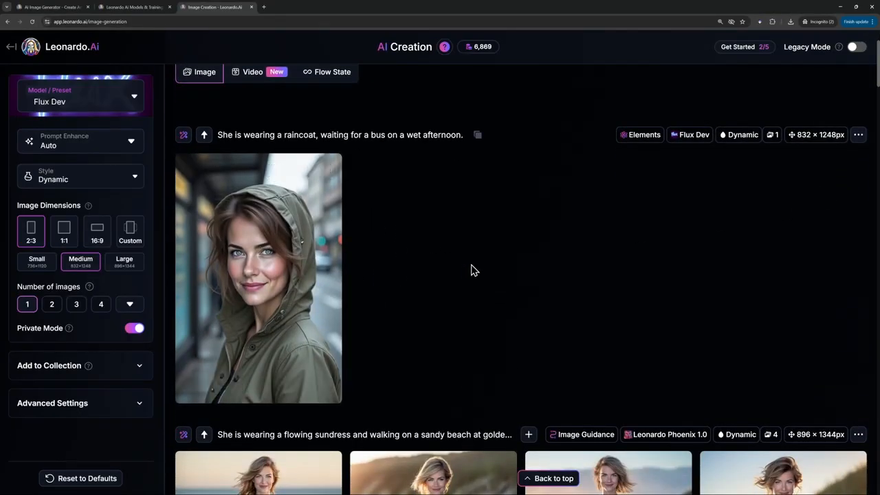
# - Replace the prompt with "She is sitting in a pub garden, sipping a drink in the late evening sun." and generate the image
pyautogui.scroll(3, 471, 269)
pyautogui.moveTo(439, 88); pyautogui.dragTo(241, 88)
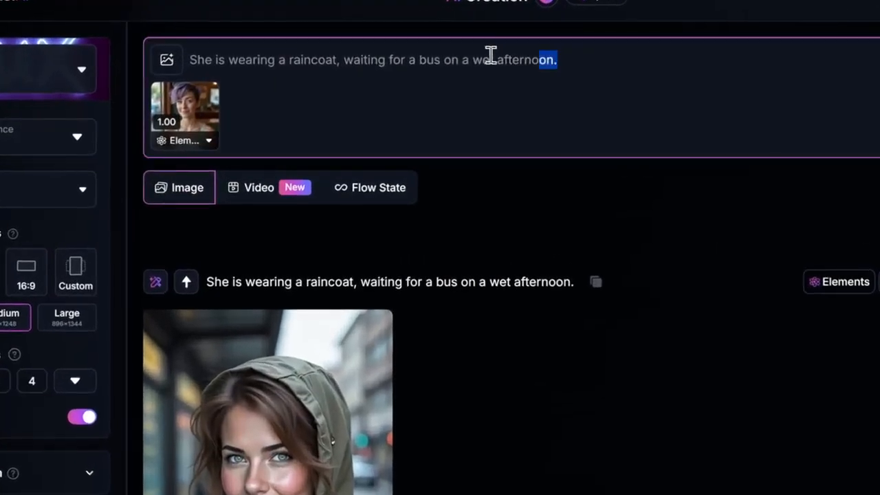
pyautogui.write('She is sitting in a pub garden, sipping a drink in the late evening sun.')
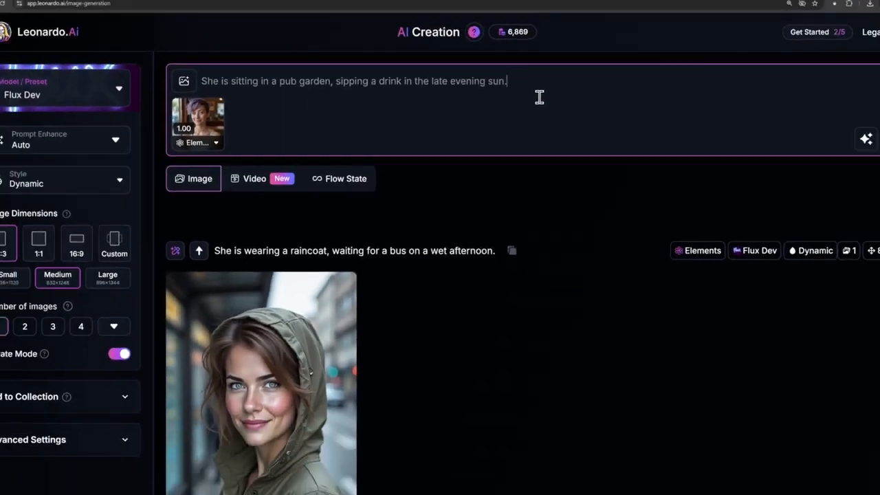
pyautogui.click(845, 141)
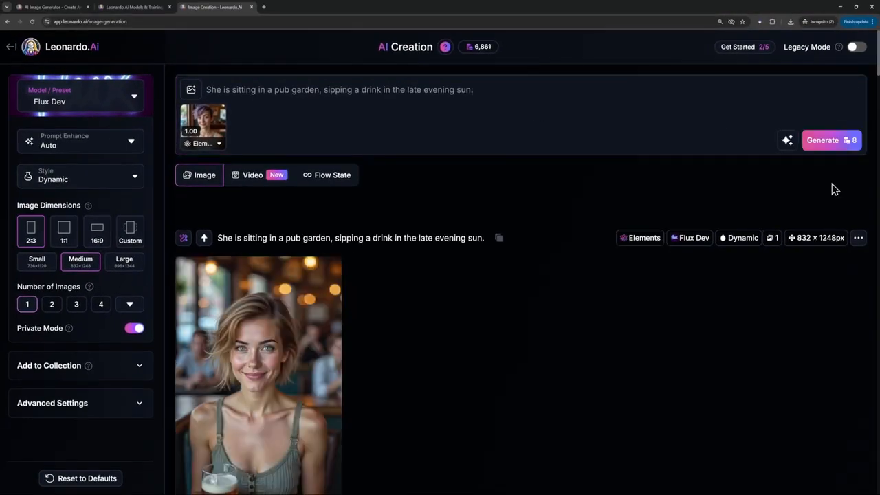
pyautogui.scroll(-2, 344, 378)
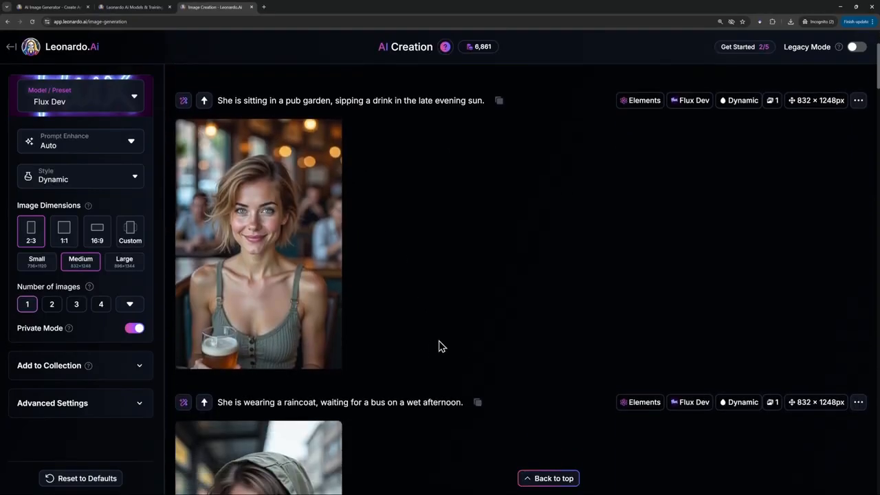
pyautogui.scroll(-2, 526, 324)
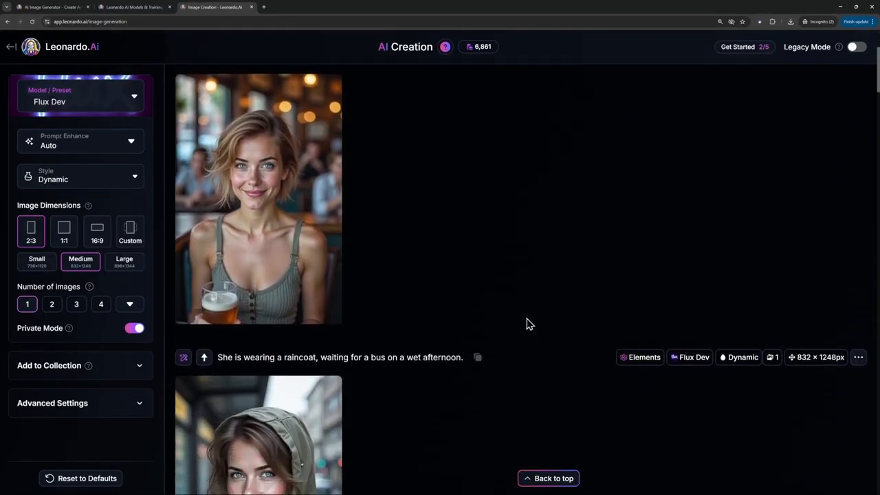
pyautogui.scroll(-2, 526, 324)
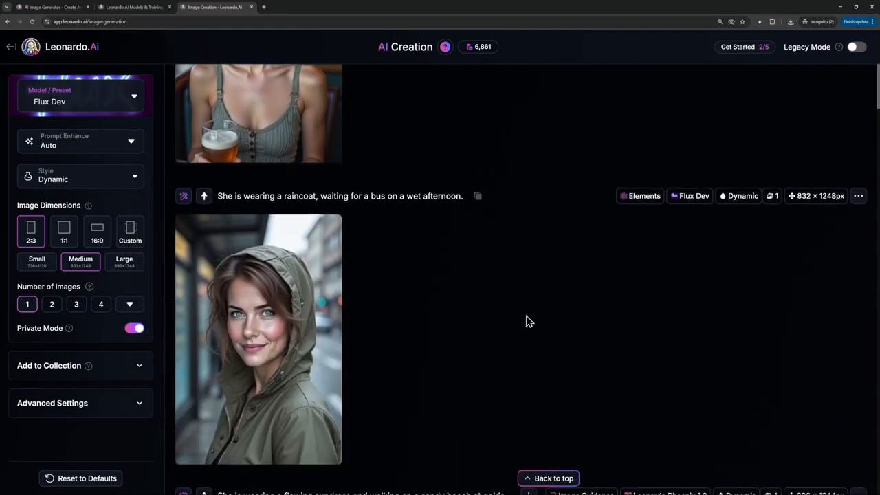
# - Replace the prompt with the full 24-year-old purple-haired character description plus "She is sitting on a bus, looking out the window as it rains." and generate it
pyautogui.scroll(4, 527, 320)
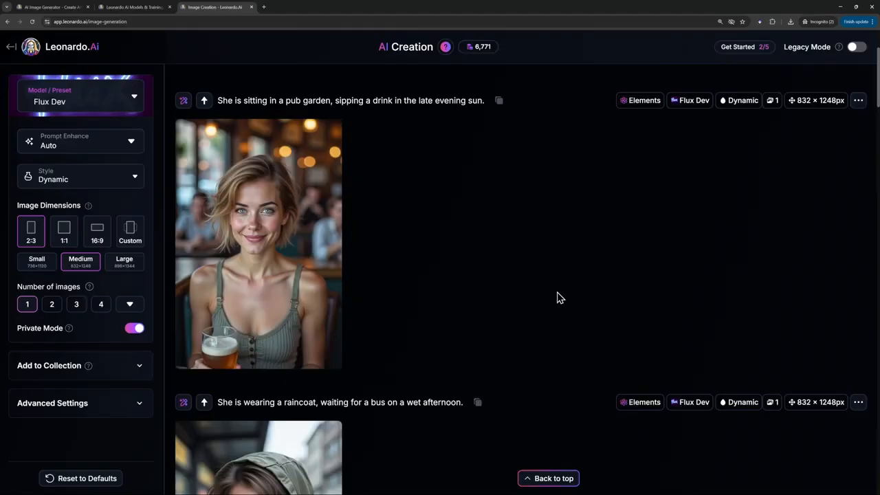
pyautogui.scroll(3, 556, 299)
pyautogui.moveTo(491, 90); pyautogui.dragTo(198, 91)
pyautogui.write('A 24-year-old woman with short, slightly messy purple hair, expressive blue eyes, a sprinkle of freckles across her nose, and a slight dimple when she smiles. She is sitting on a bus, looking out the window as it rains.')
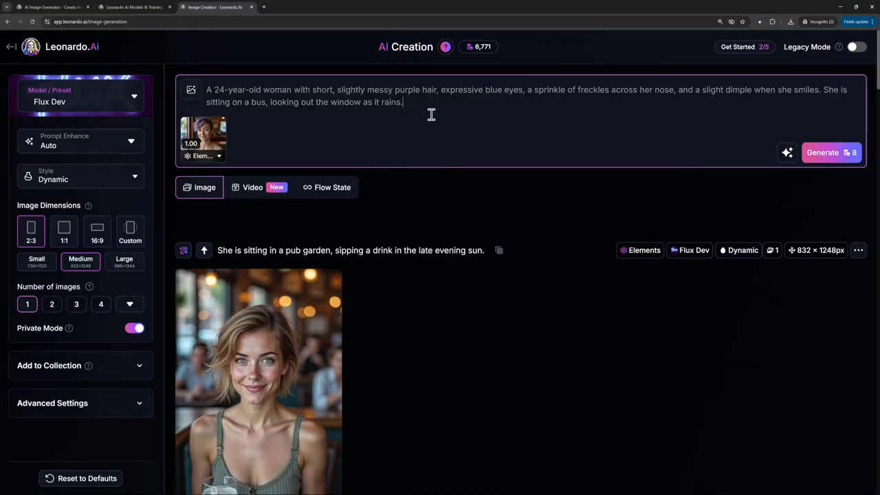
pyautogui.click(830, 154)
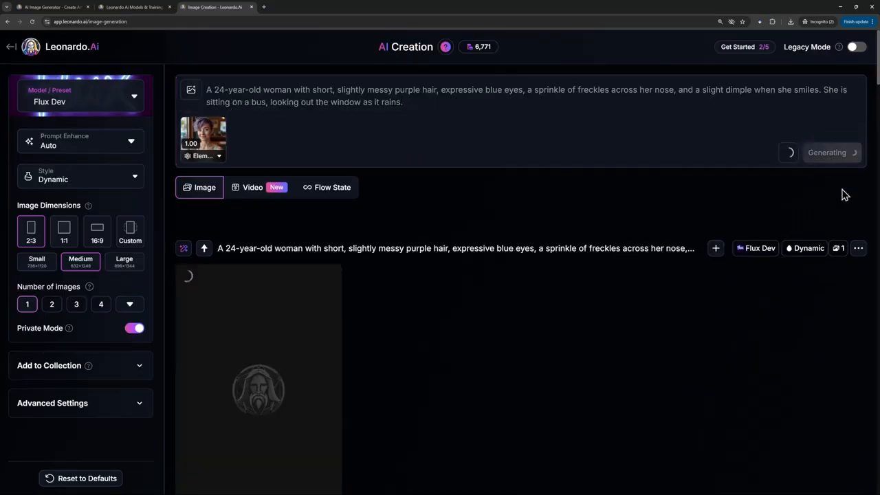
pyautogui.scroll(-2, 628, 199)
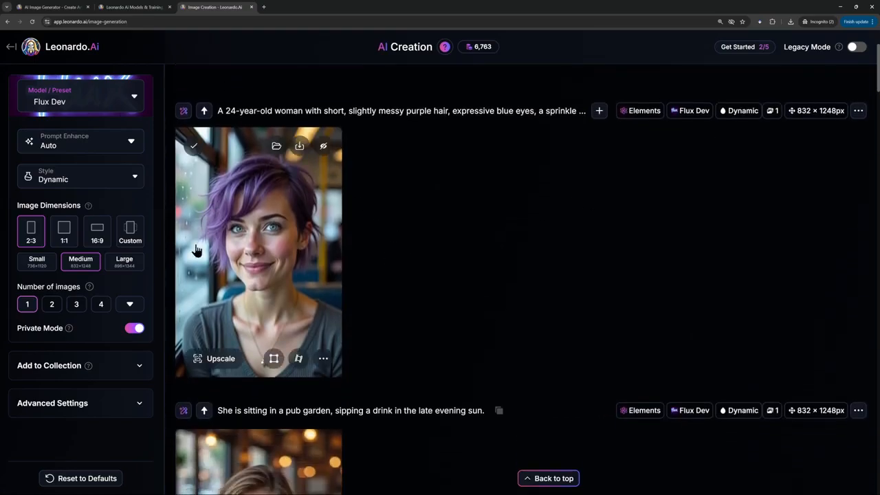